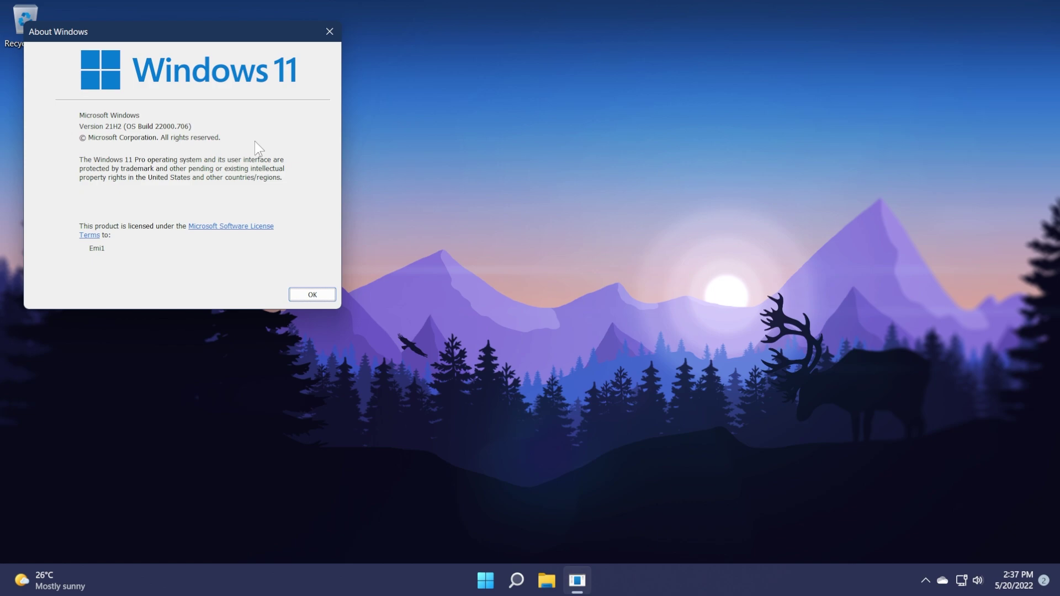
# Step: Close the About Windows dialog showing version 21H2 build 22000.706
pyautogui.press('Return')
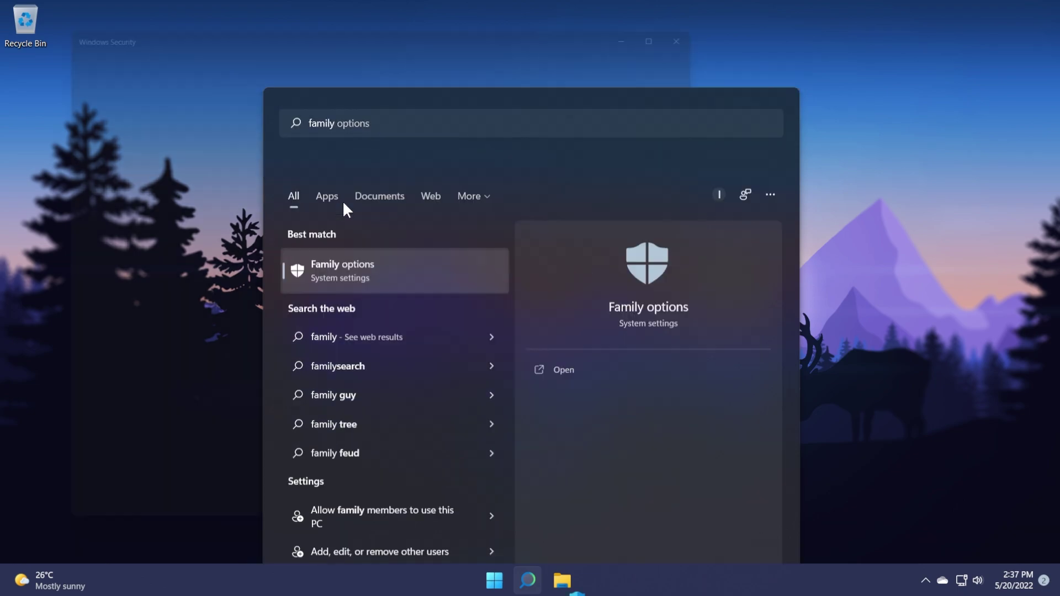
pyautogui.press('Return')
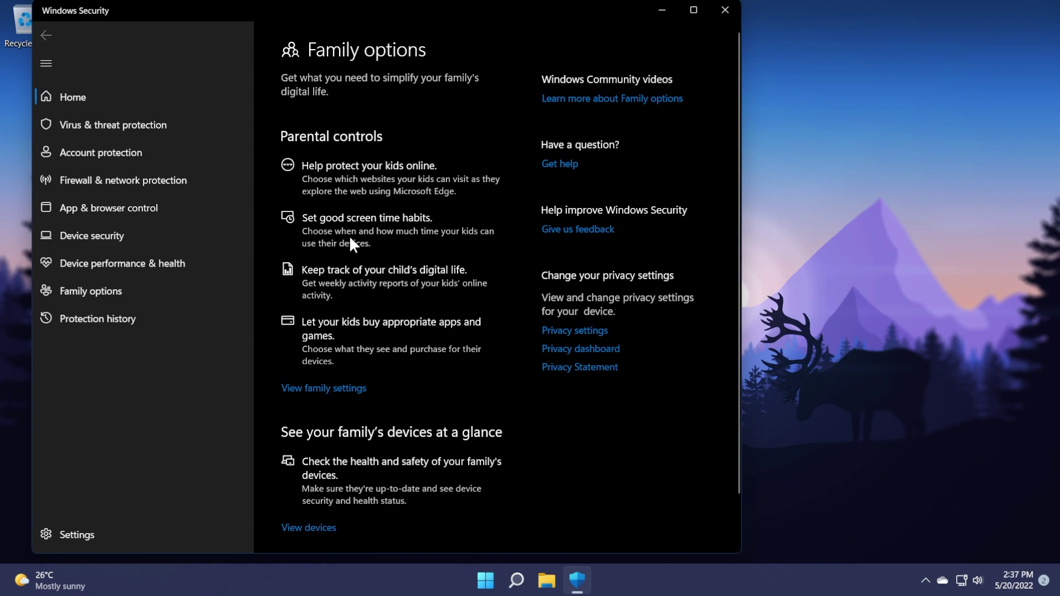
pyautogui.scroll(-2, 344, 334)
pyautogui.hotkey('alt', 'F4')
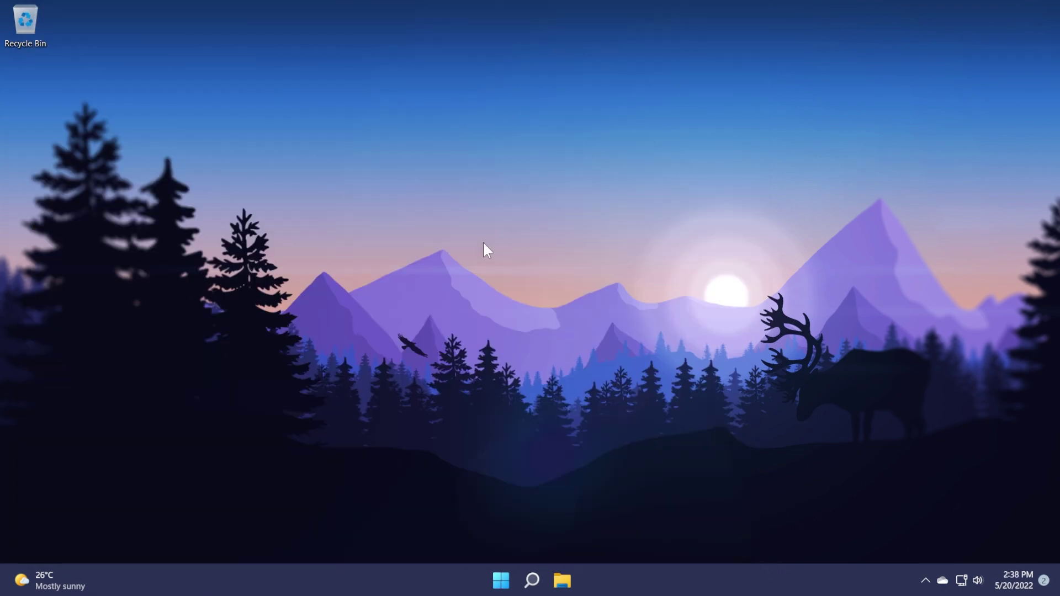
# Step: Reach the Background page of Personalization settings from the desktop's right-click menu
pyautogui.rightClick(434, 231)
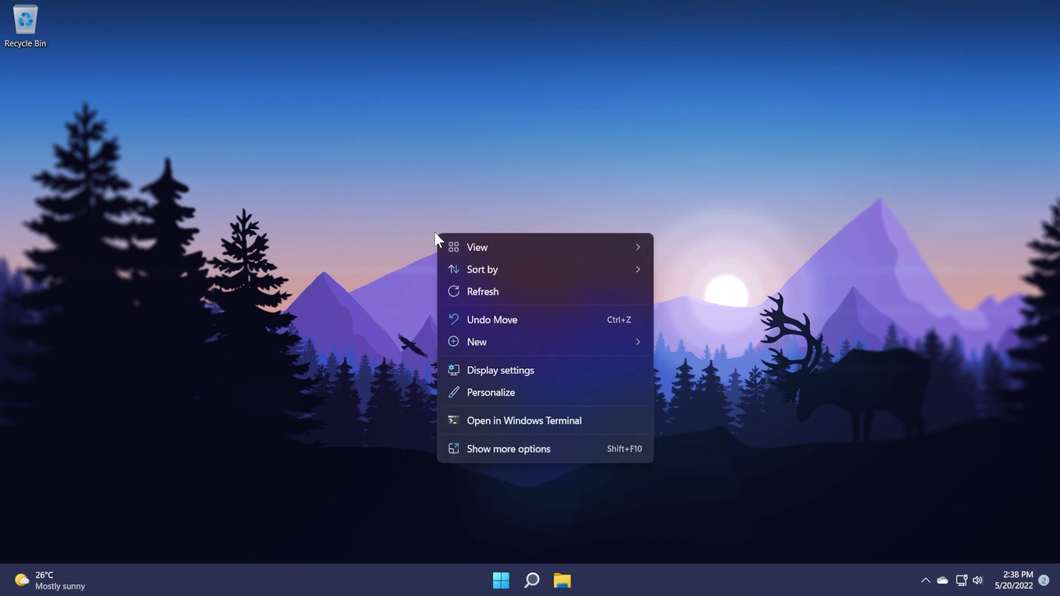
pyautogui.click(419, 230)
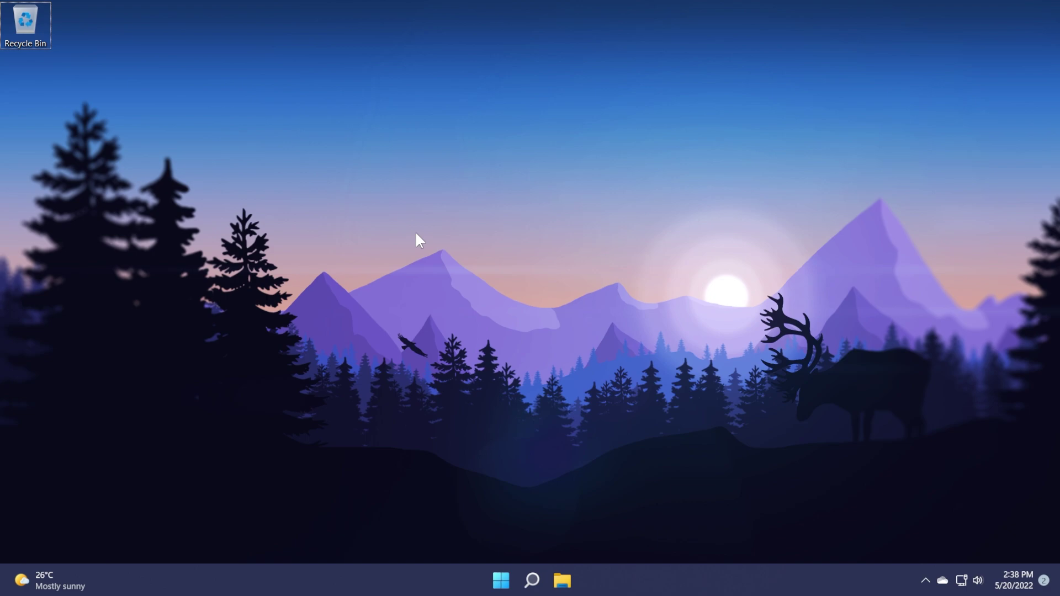
pyautogui.rightClick(471, 231)
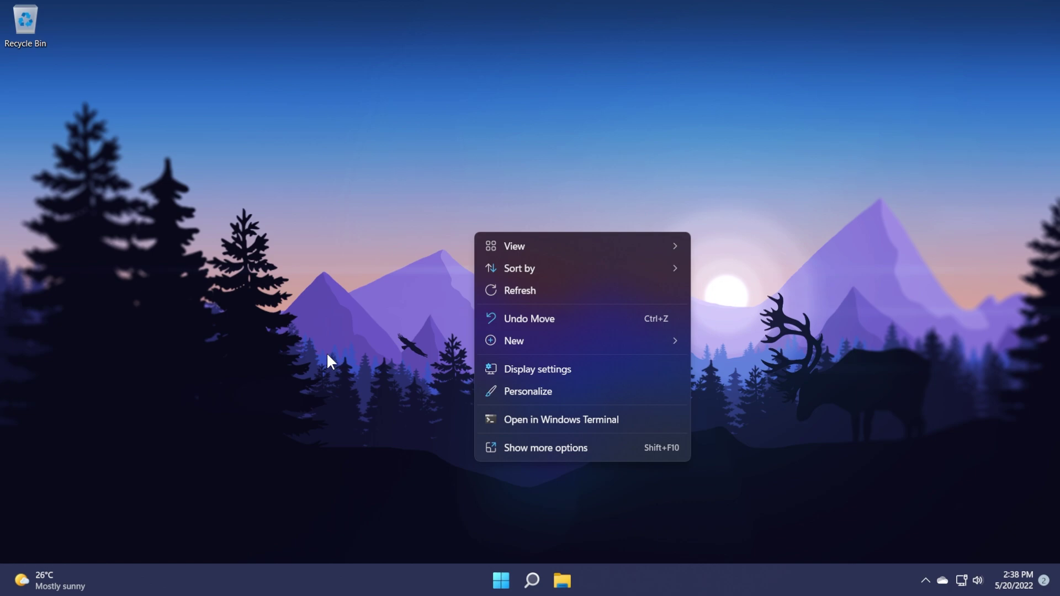
pyautogui.click(542, 392)
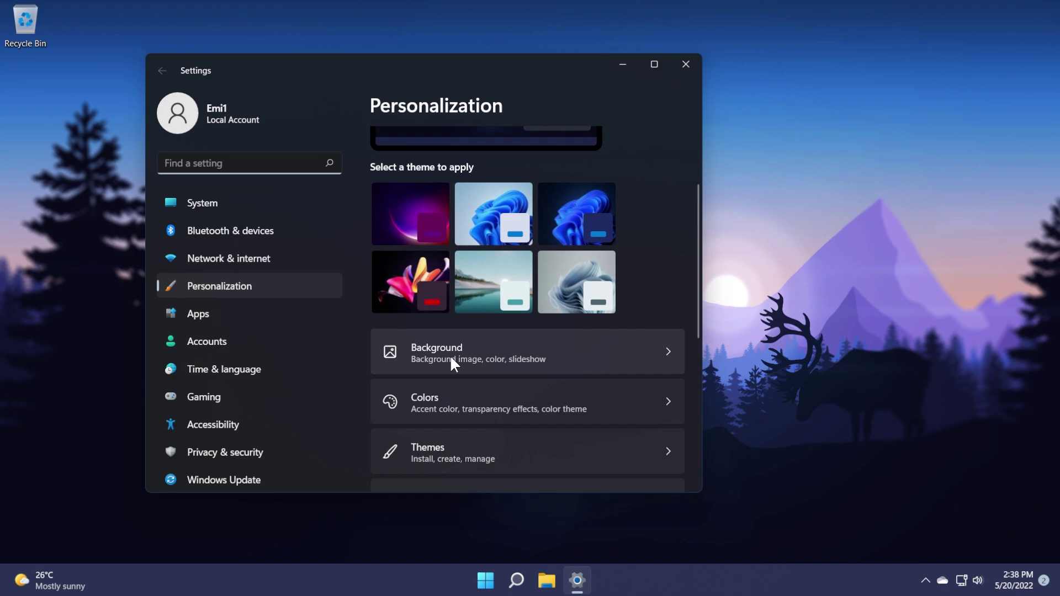
pyautogui.click(450, 356)
# Step: Set the desktop background type to Windows spotlight and close Settings to reveal the beach wallpaper
pyautogui.click(624, 309)
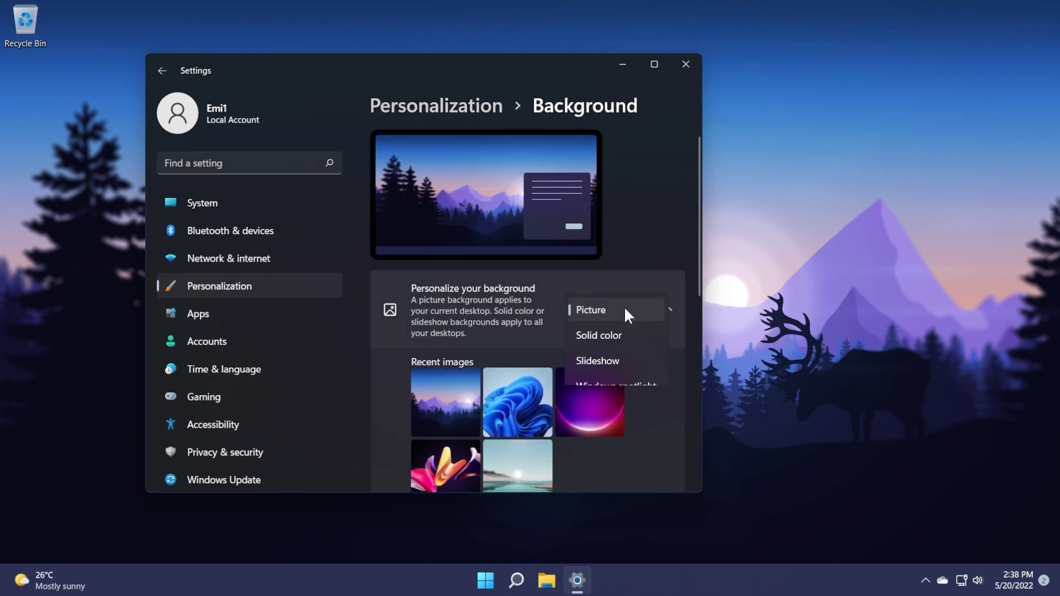
pyautogui.click(615, 385)
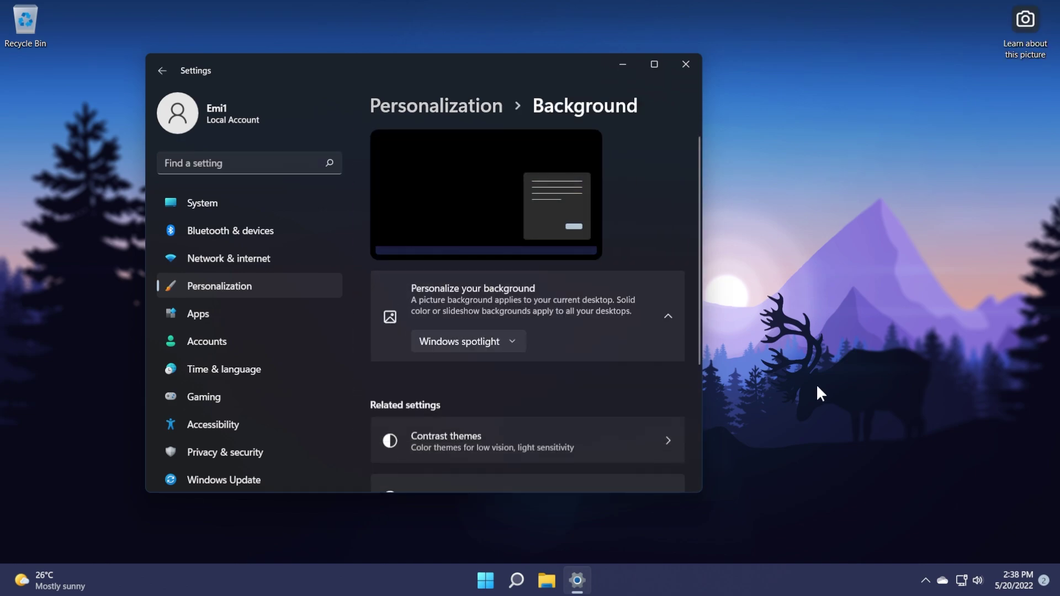
pyautogui.press('super+d')
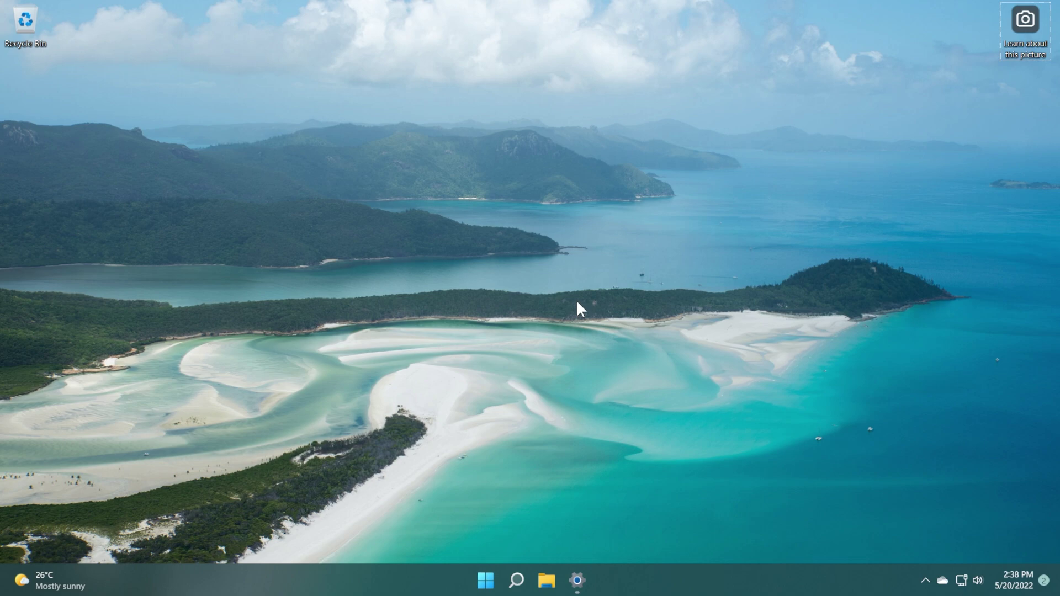
# Step: Look up the Whitehaven Beach and Bavaria wallpaper locations in Bing, closing Edge after each
pyautogui.doubleClick(1002, 36)
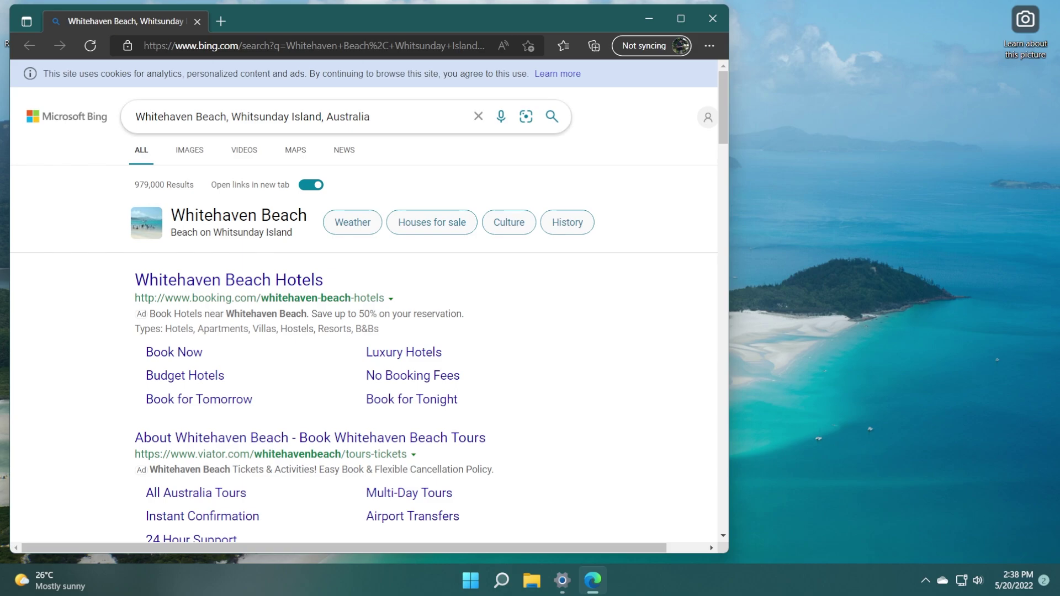
pyautogui.click(711, 19)
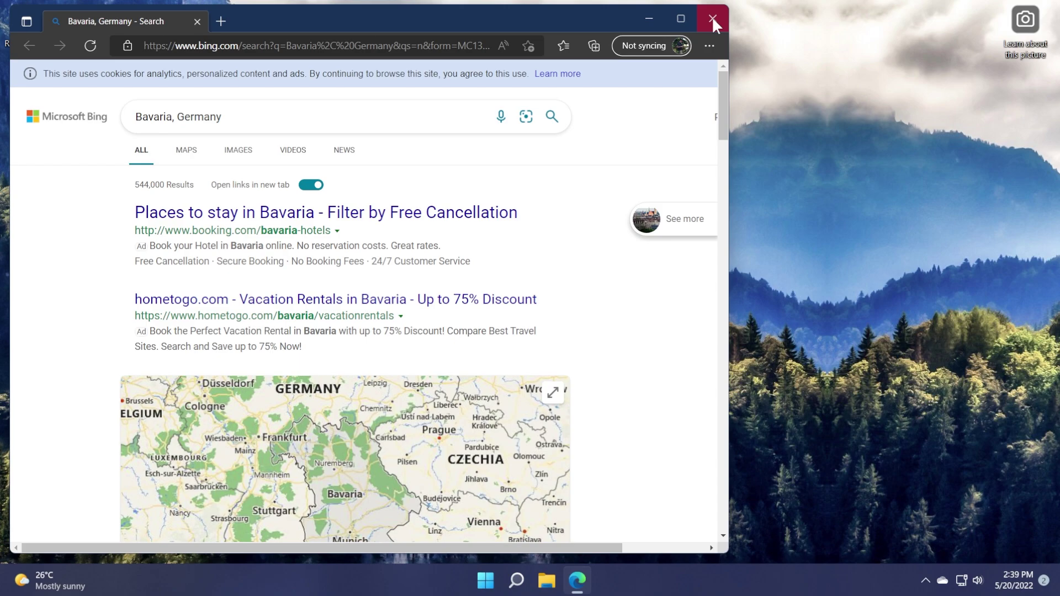
pyautogui.click(712, 18)
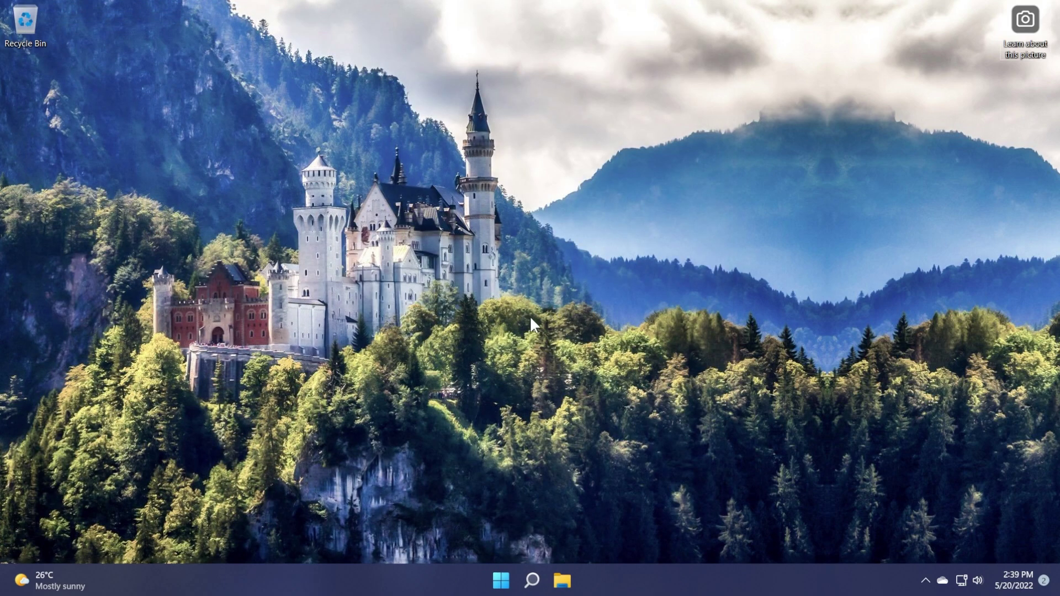
# Step: Revisit the Background settings, confirm Windows spotlight is still selected, and close Settings
pyautogui.rightClick(536, 233)
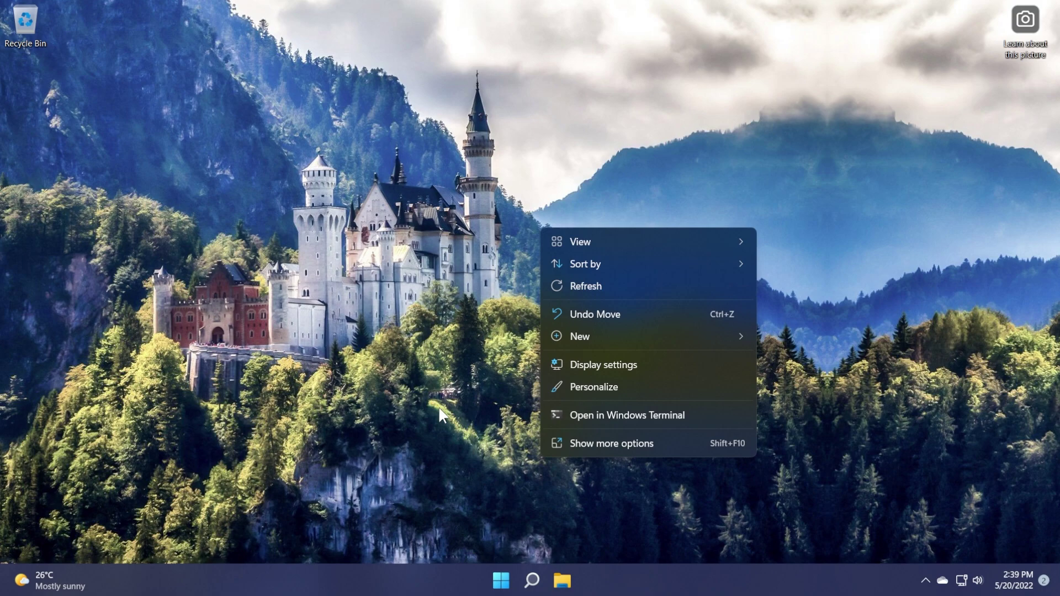
pyautogui.click(591, 391)
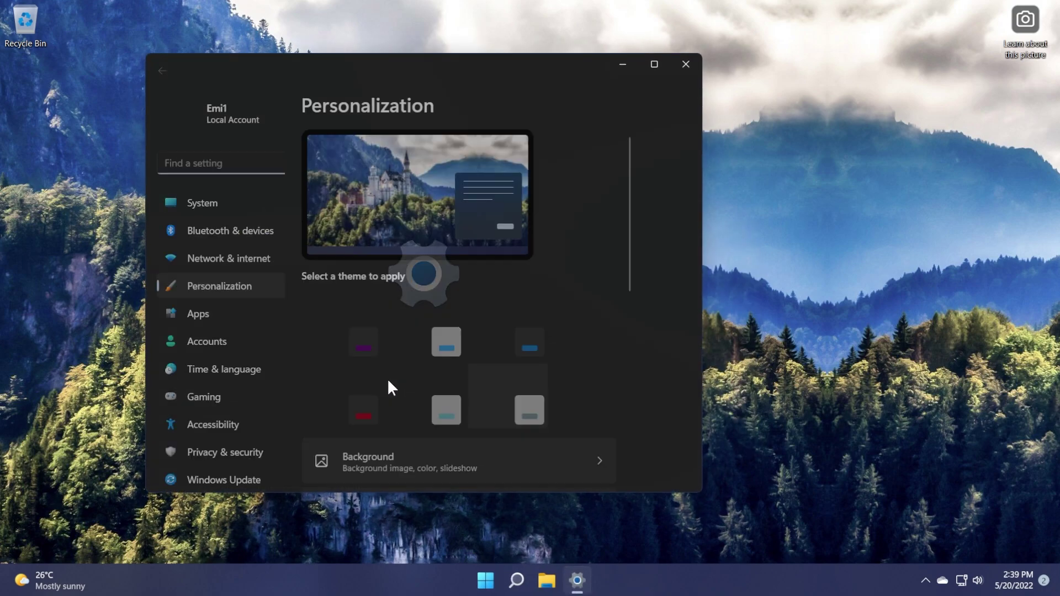
pyautogui.click(467, 455)
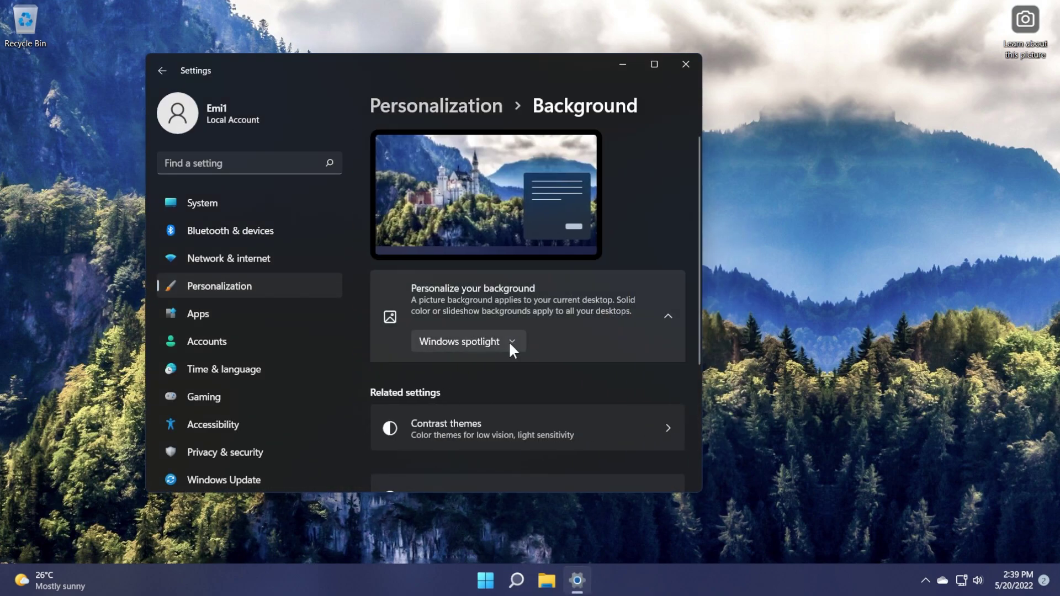
pyautogui.click(687, 61)
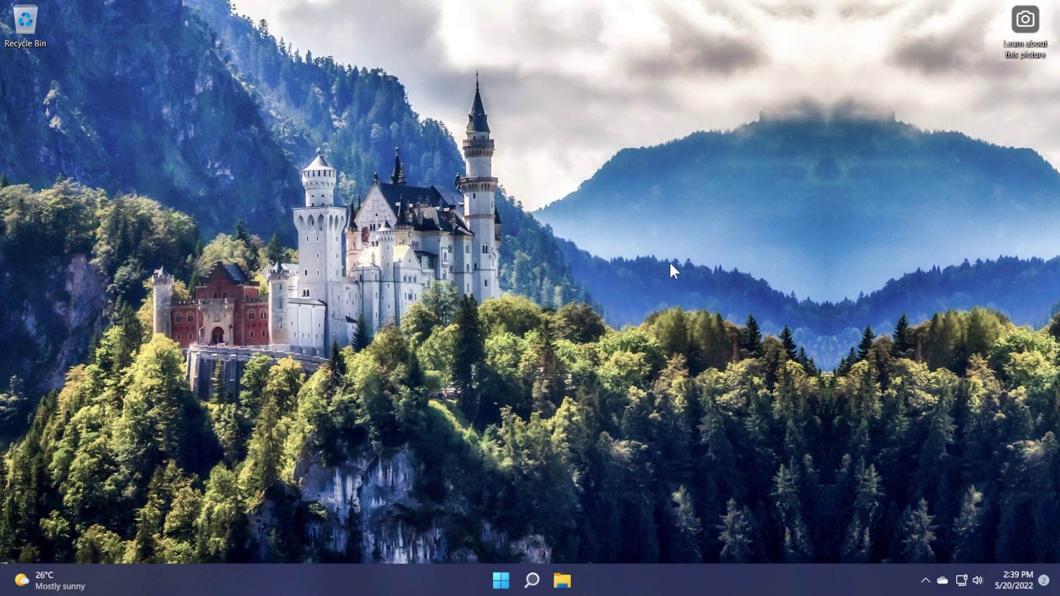
# Step: Switch to the next Spotlight picture and look up the glacier photo online
pyautogui.rightClick(1010, 34)
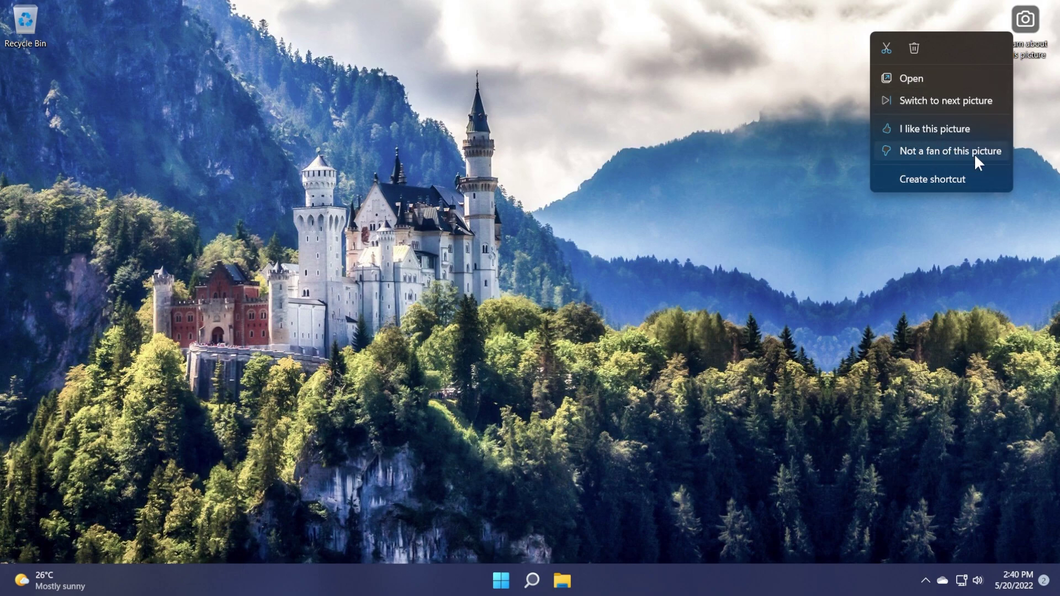
pyautogui.click(960, 182)
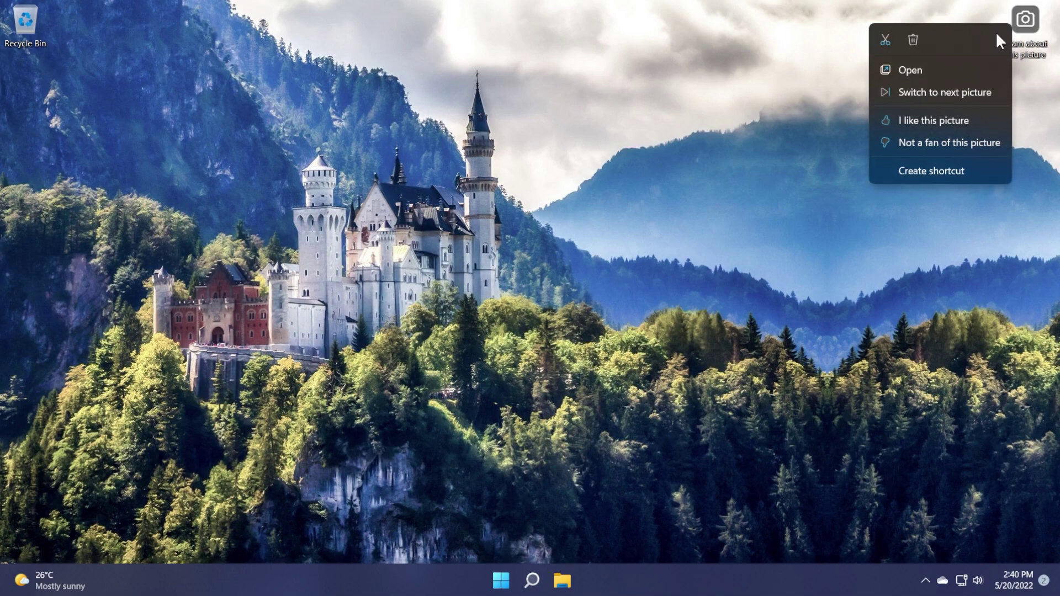
pyautogui.click(920, 95)
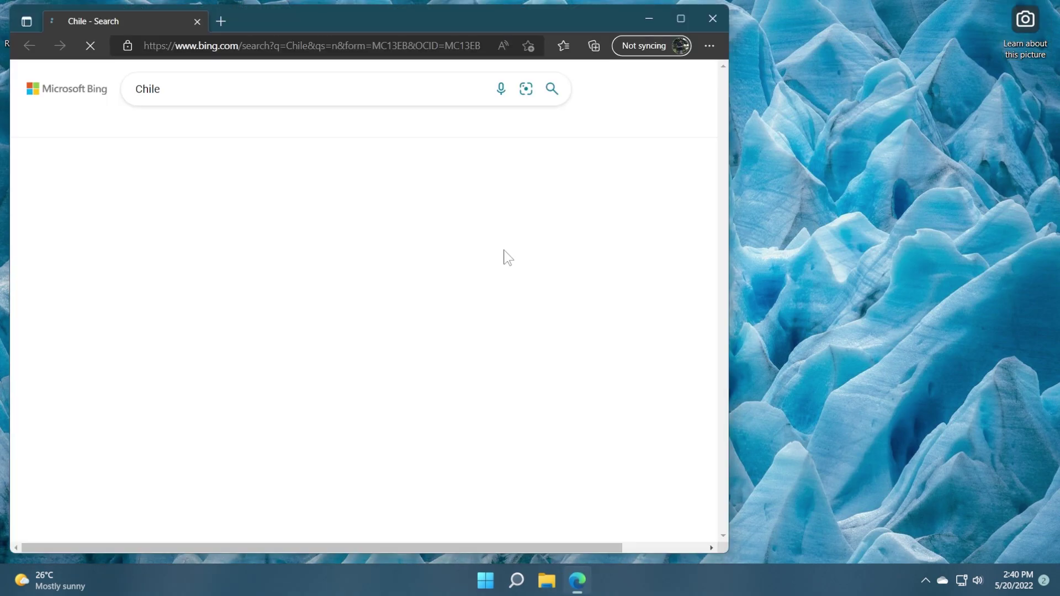
pyautogui.click(195, 19)
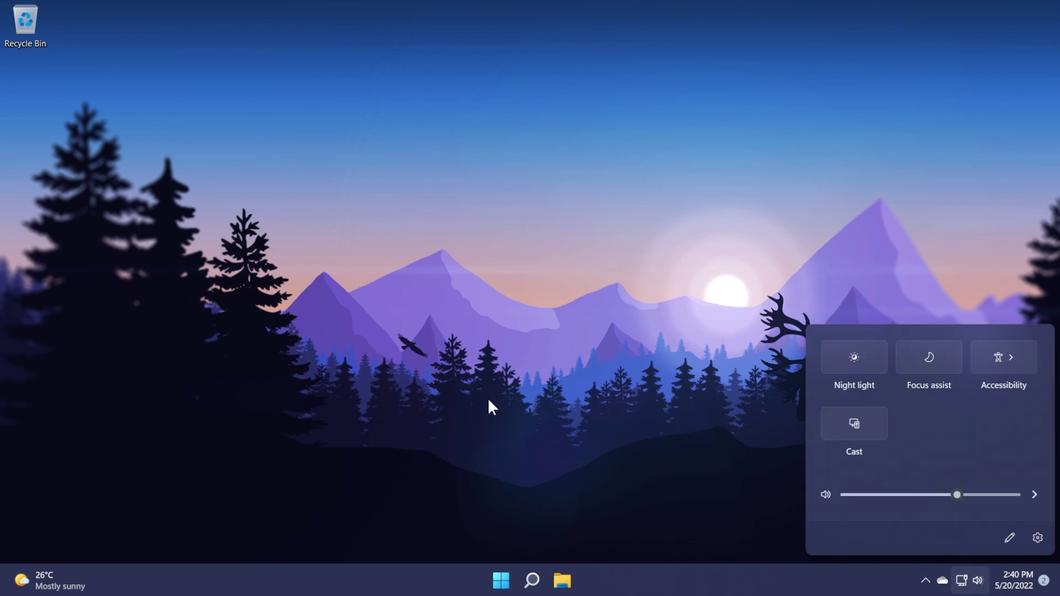
# Step: Bring up Task Manager on its Startup tab to review startup apps
pyautogui.hotkey('ctrl', 'shift', 'Escape')
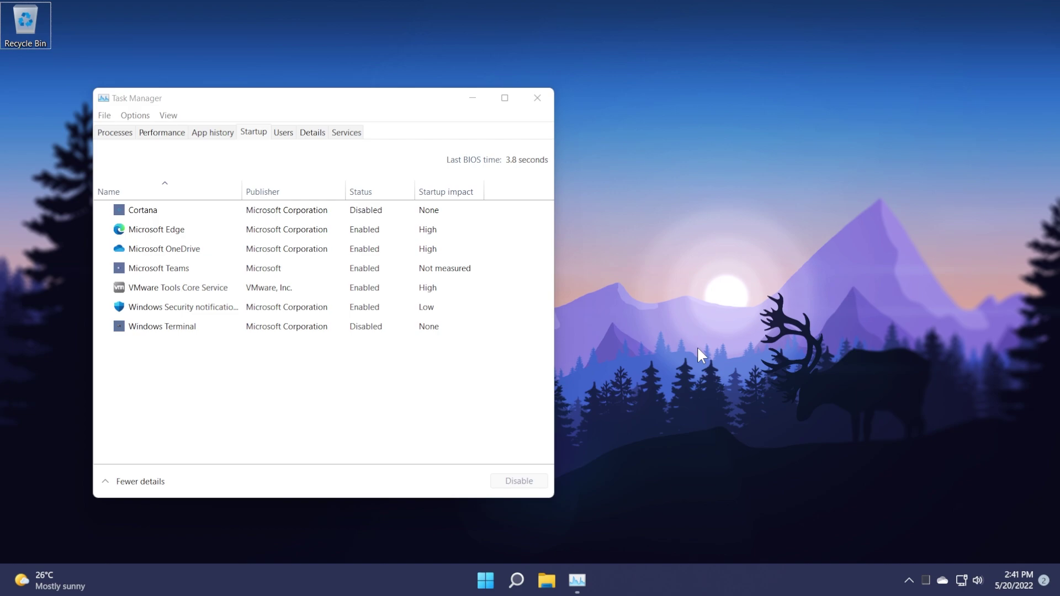
# Step: Reach the Taskbar settings page and expand the Taskbar behaviors section
pyautogui.press('super+w')
pyautogui.rightClick(708, 558)
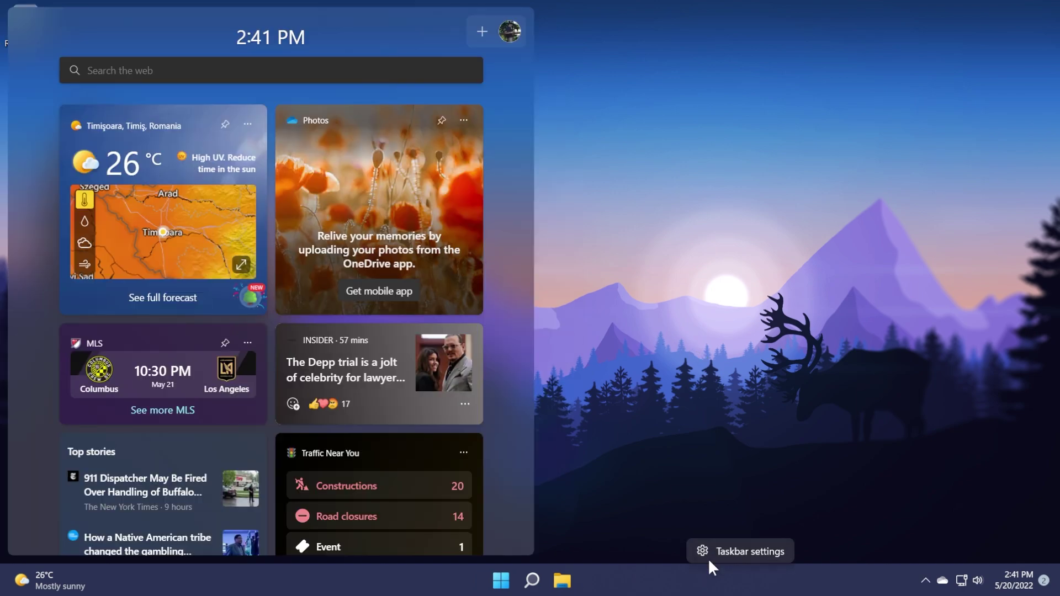
pyautogui.click(711, 553)
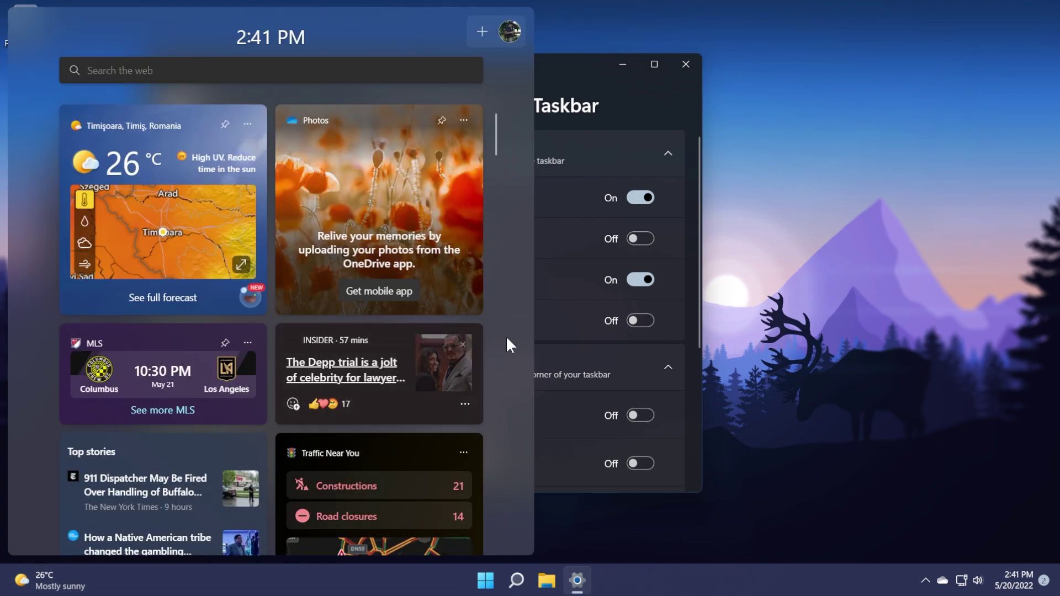
pyautogui.click(580, 64)
pyautogui.scroll(-3, 531, 352)
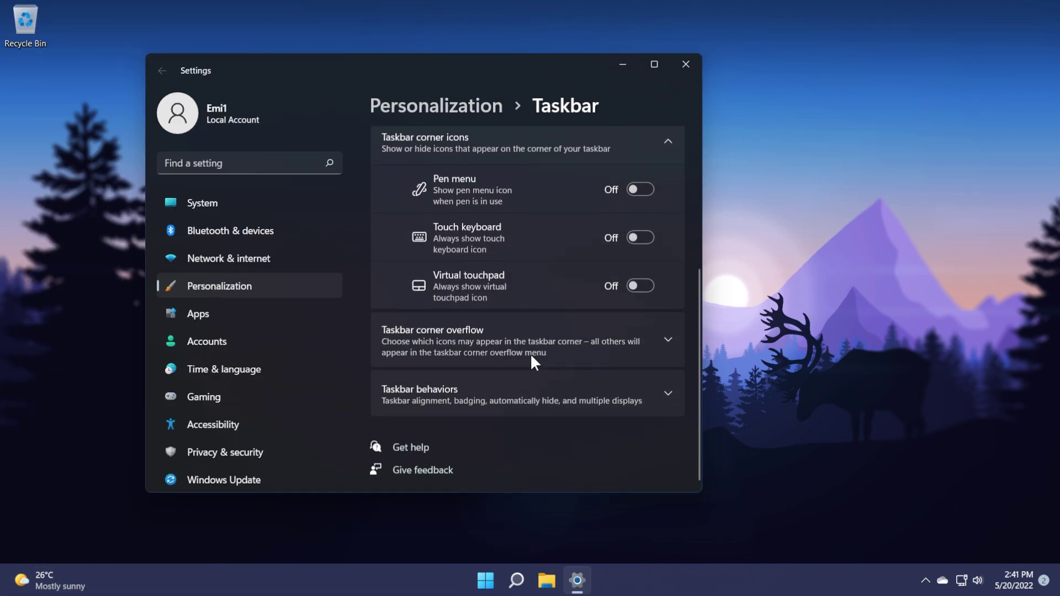
pyautogui.click(493, 397)
pyautogui.scroll(-1, 475, 391)
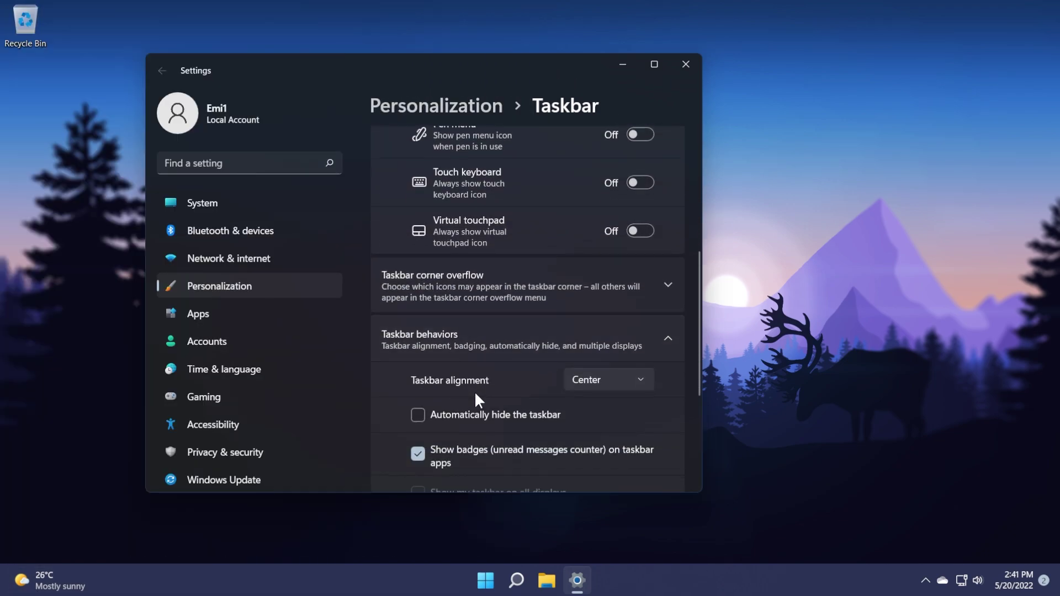
# Step: Set Taskbar alignment to Left, close Settings, and bring up the widgets board from the left
pyautogui.click(603, 383)
pyautogui.click(600, 356)
pyautogui.click(685, 64)
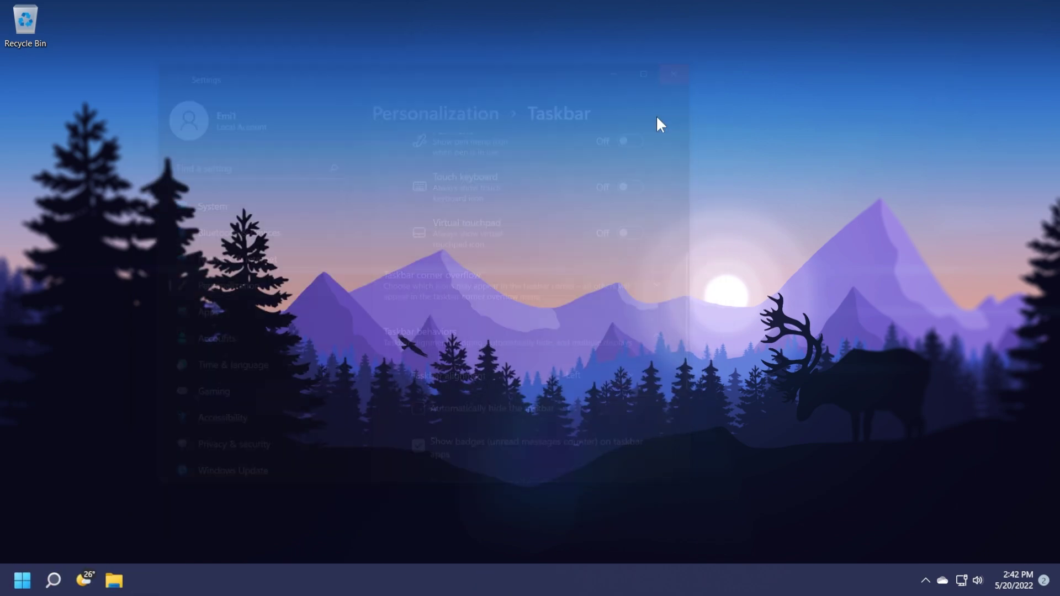
pyautogui.click(87, 578)
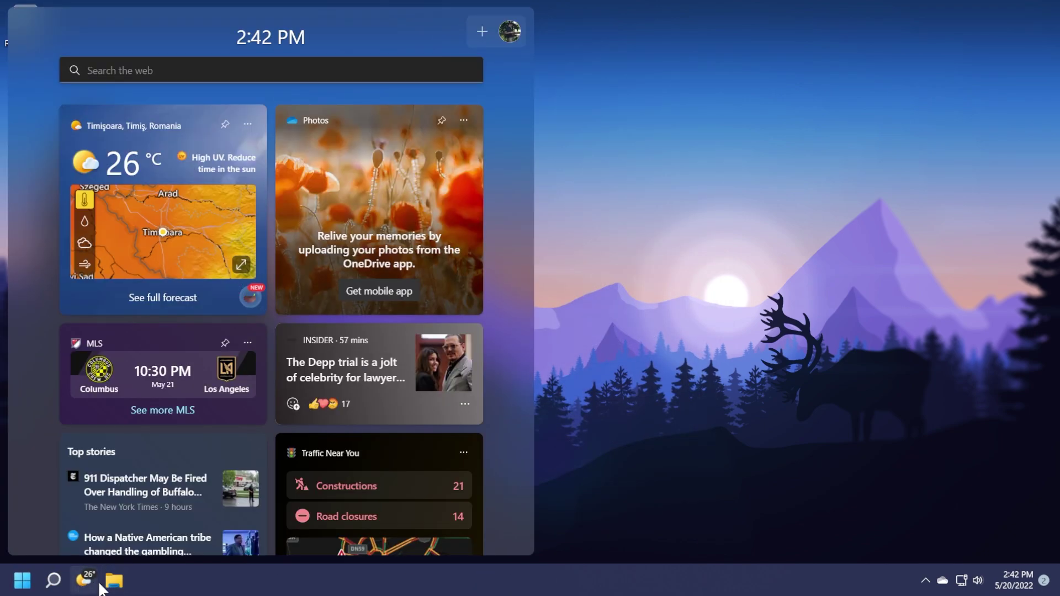
# Step: Dismiss the widgets board and bring up Windows Search with top apps and recent items
pyautogui.press('Escape')
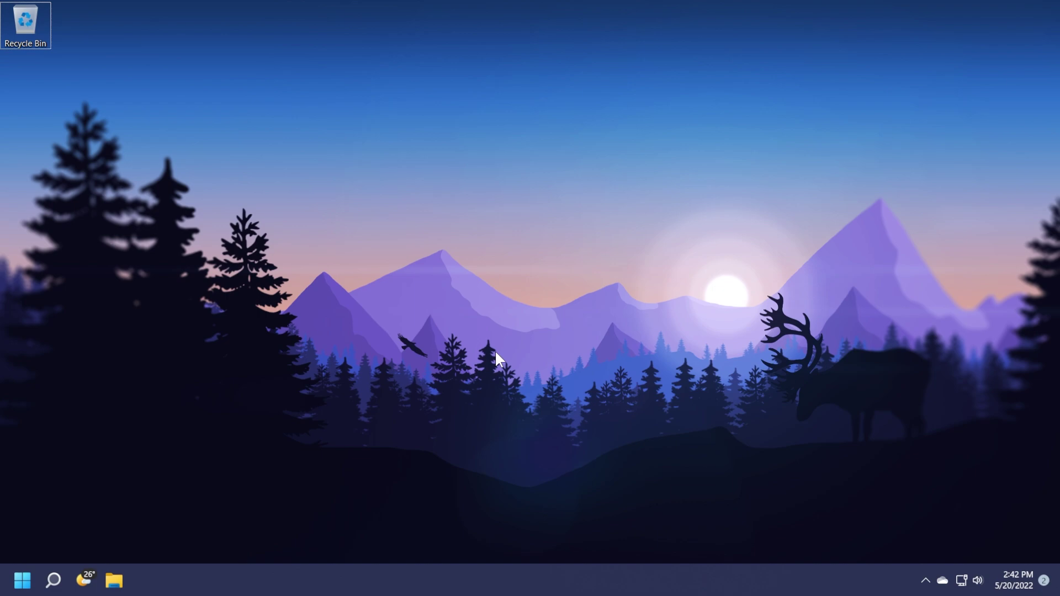
pyautogui.press('super+s')
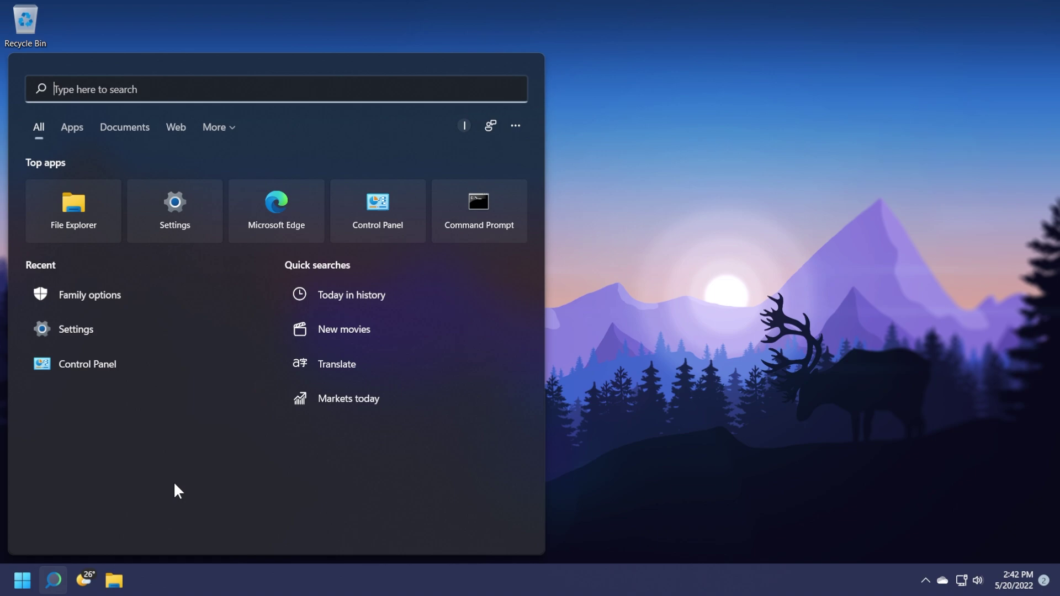
pyautogui.write('chro')
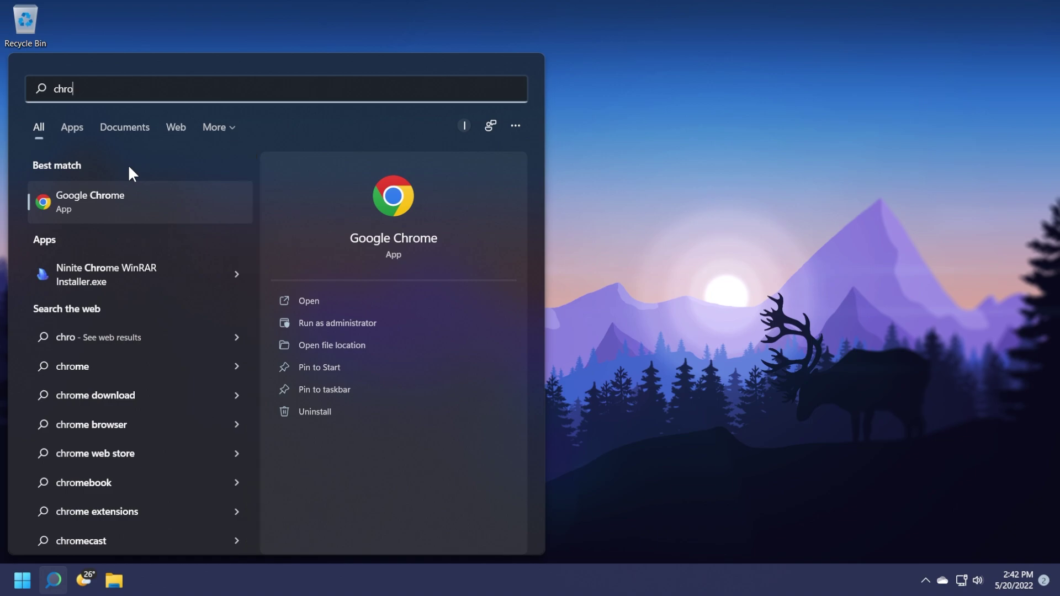
# Step: Close the search panel after viewing the Google Chrome result for 'chro'
pyautogui.press('Escape')
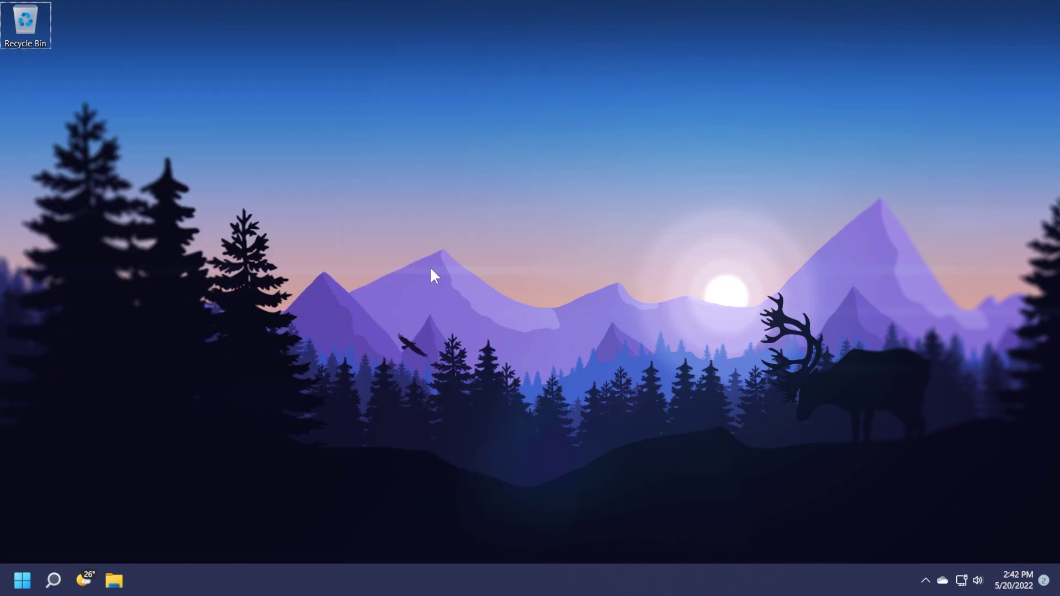